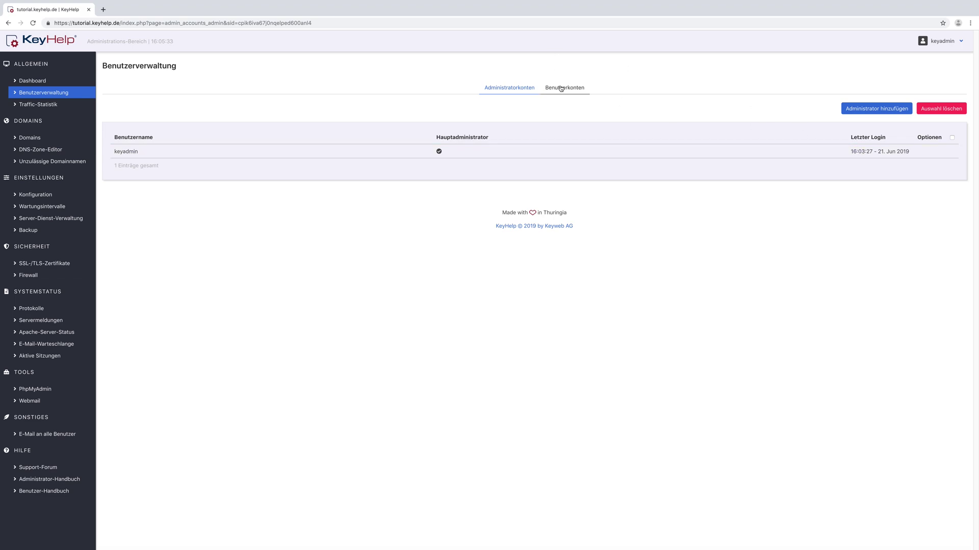
# Step: Open the 'Administrator hinzufügen' form for a new administrator
pyautogui.click(872, 109)
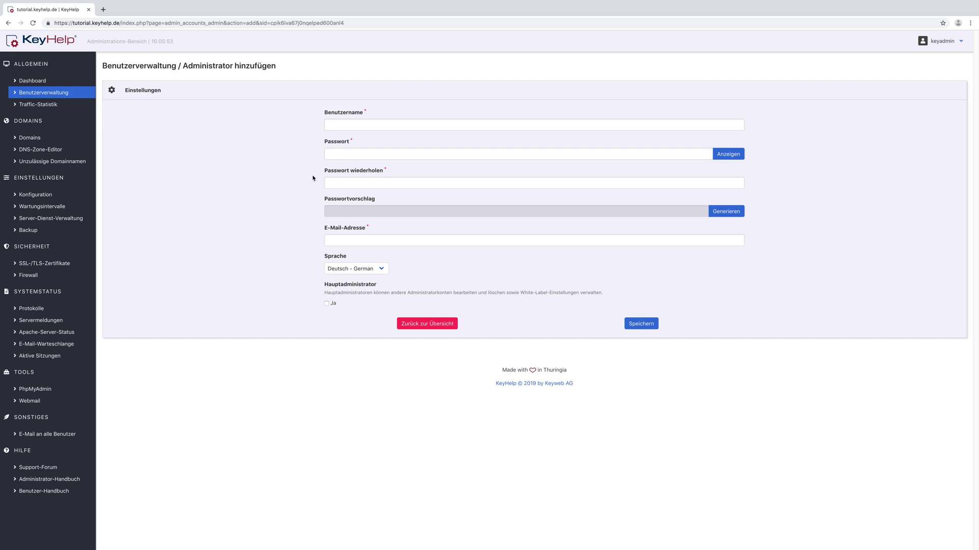
# Step: Fill both password fields with a generated strong password via Generieren
pyautogui.click(343, 153)
pyautogui.write('abc')
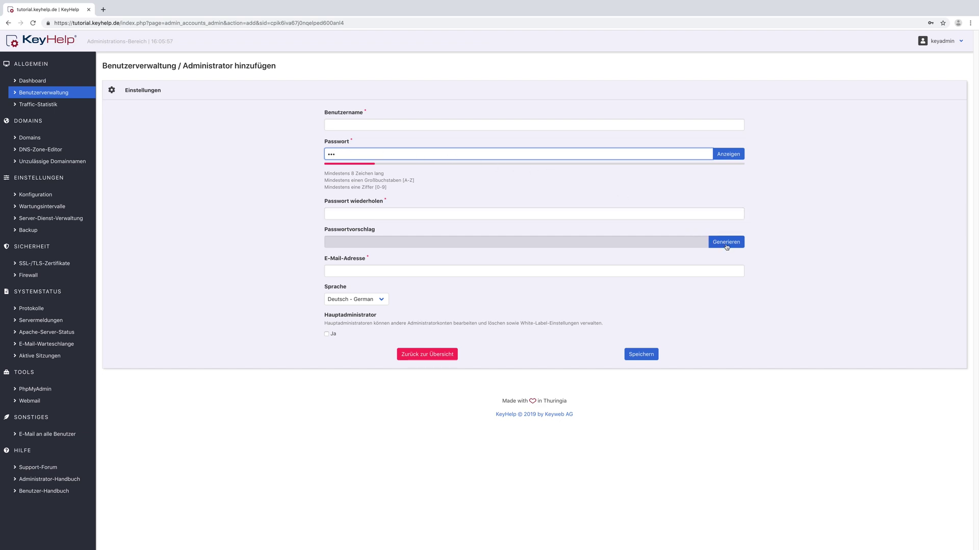
pyautogui.click(726, 247)
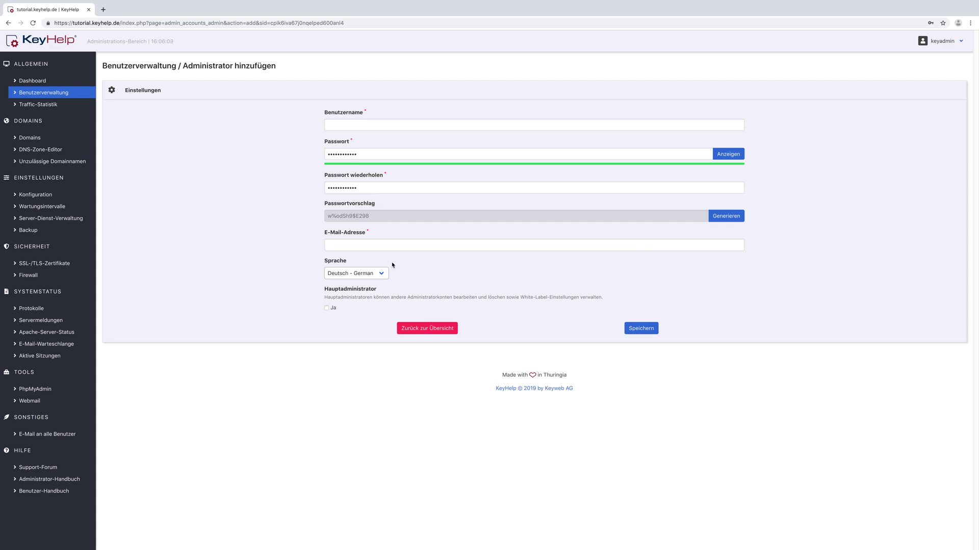
# Step: Keep Deutsch - German as the language and return to the administrator overview
pyautogui.click(380, 275)
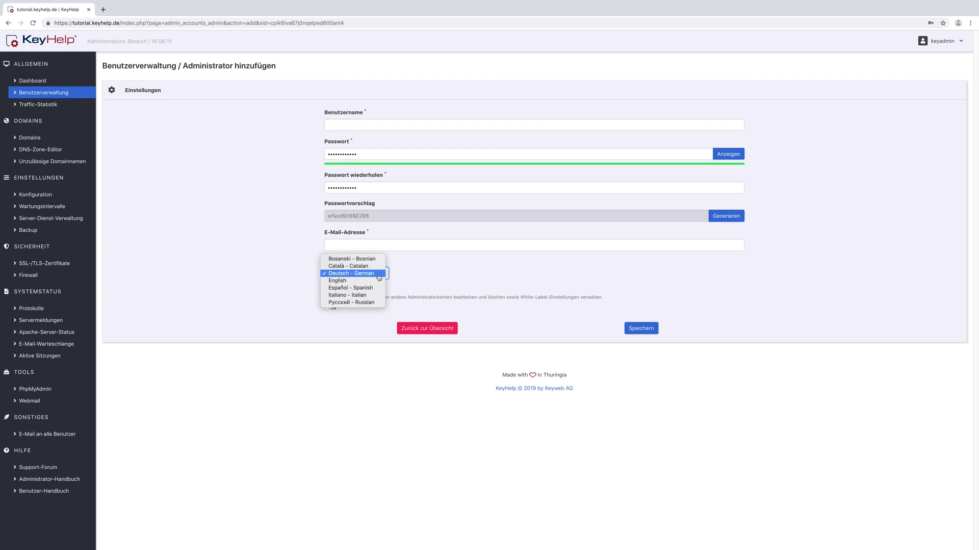
pyautogui.click(379, 275)
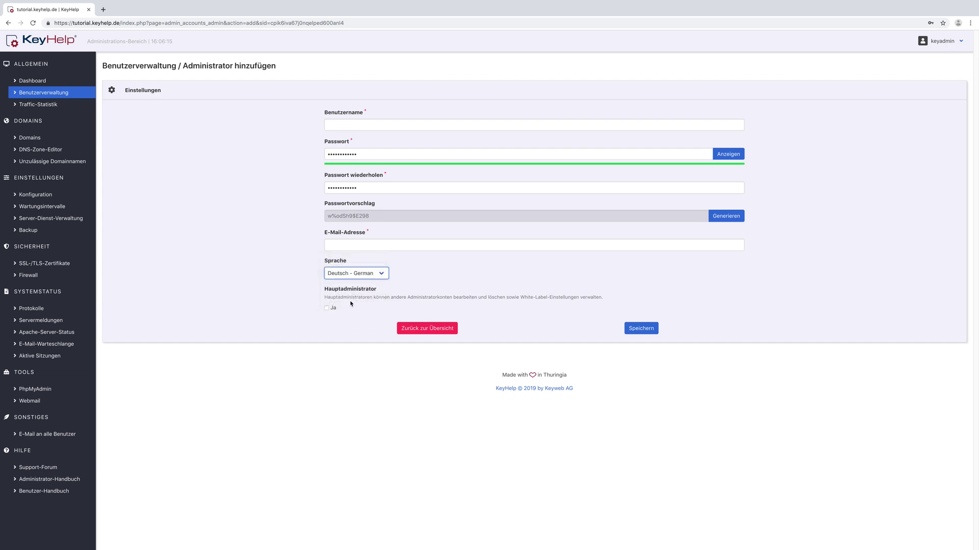
pyautogui.click(383, 273)
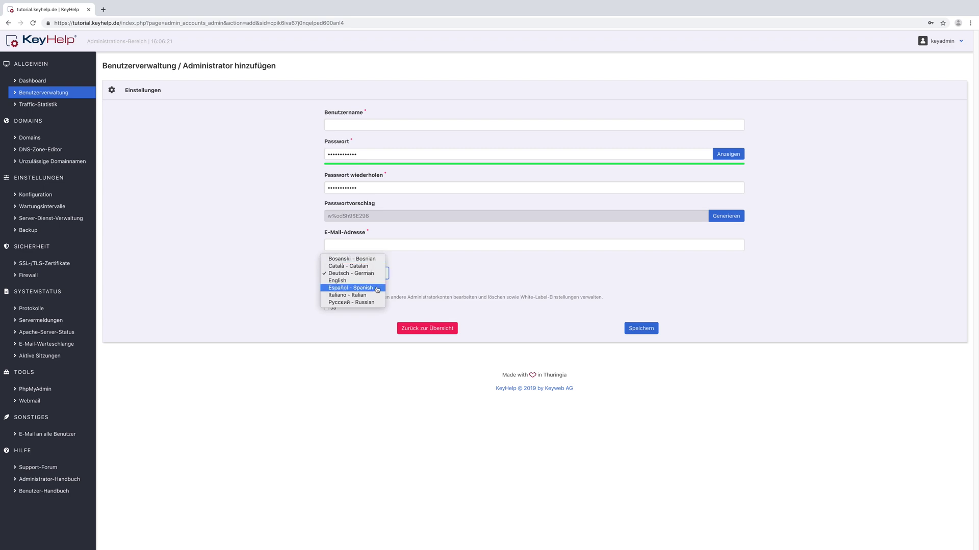
pyautogui.click(376, 274)
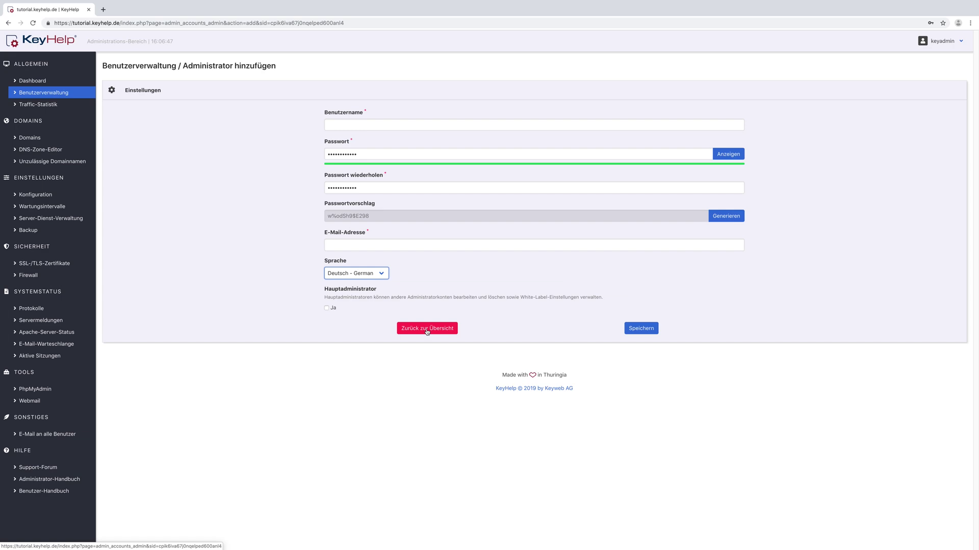
pyautogui.click(427, 329)
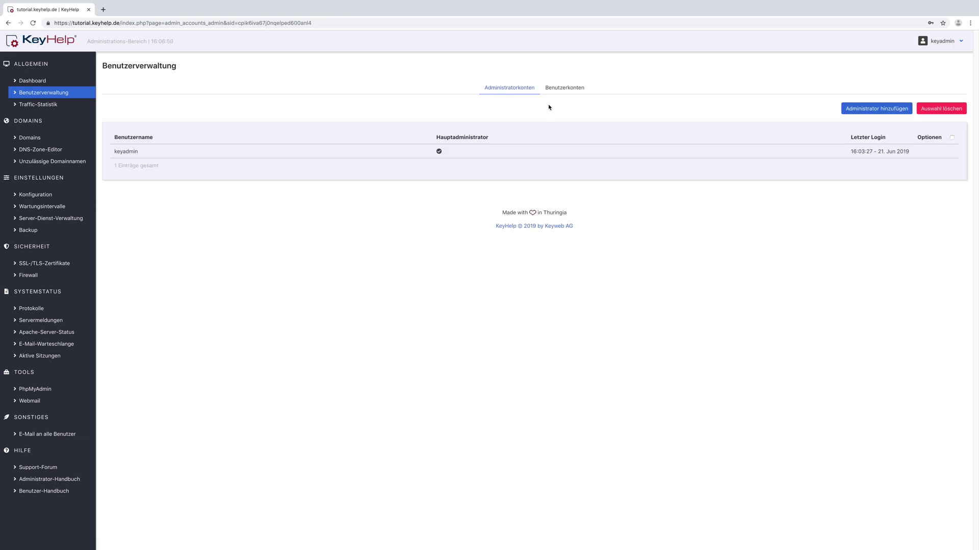
# Step: In Benutzerkonten, check the account's 9.55 GB of 20.00 GB storage usage, then add a user
pyautogui.click(561, 90)
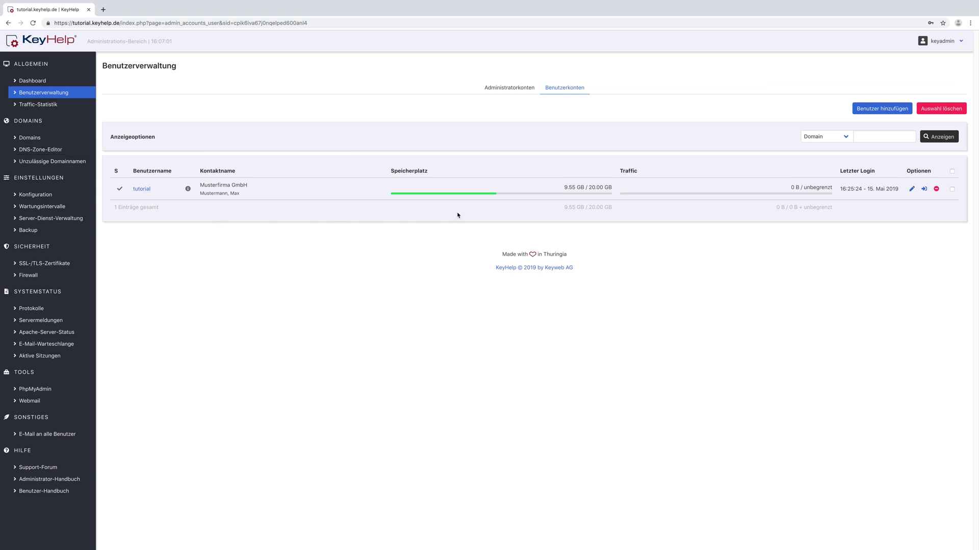
pyautogui.moveTo(188, 190)
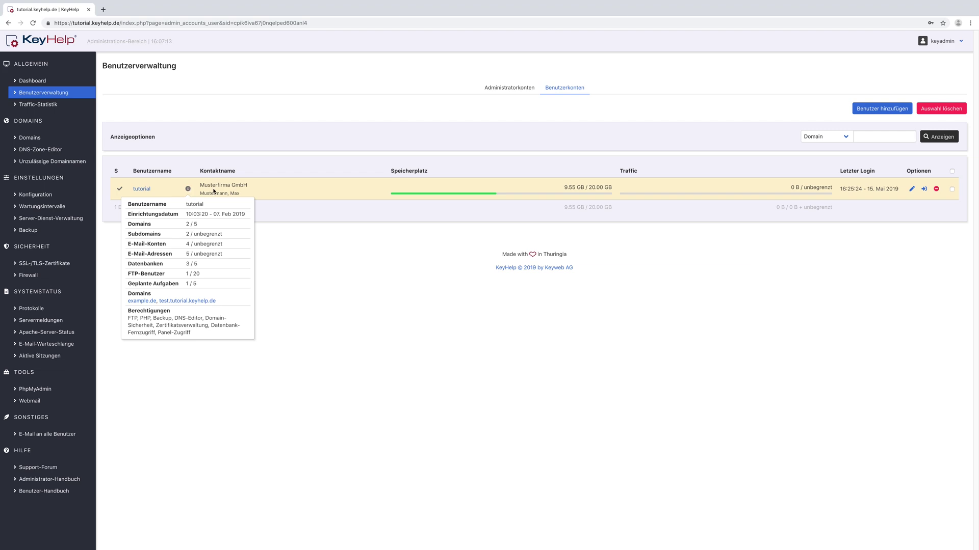
pyautogui.moveTo(408, 192)
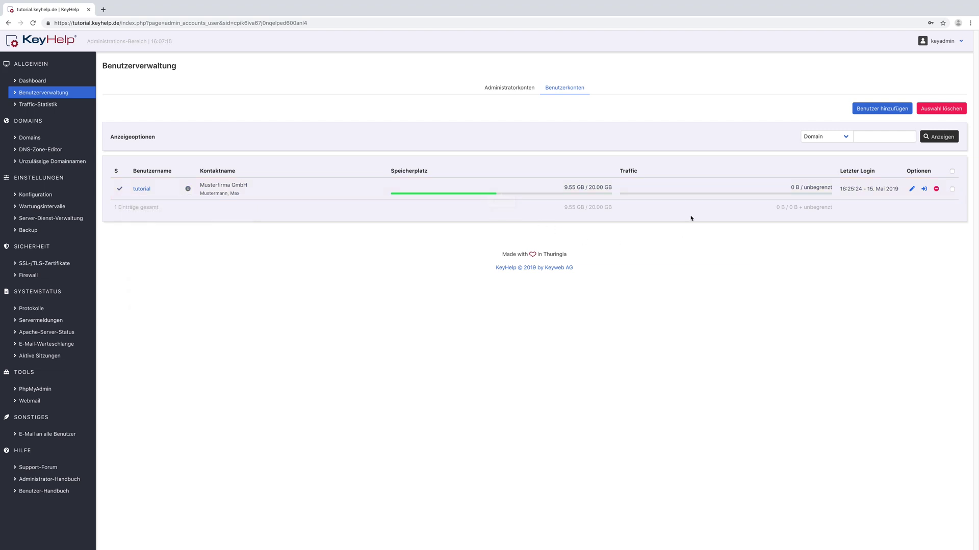
pyautogui.moveTo(699, 194)
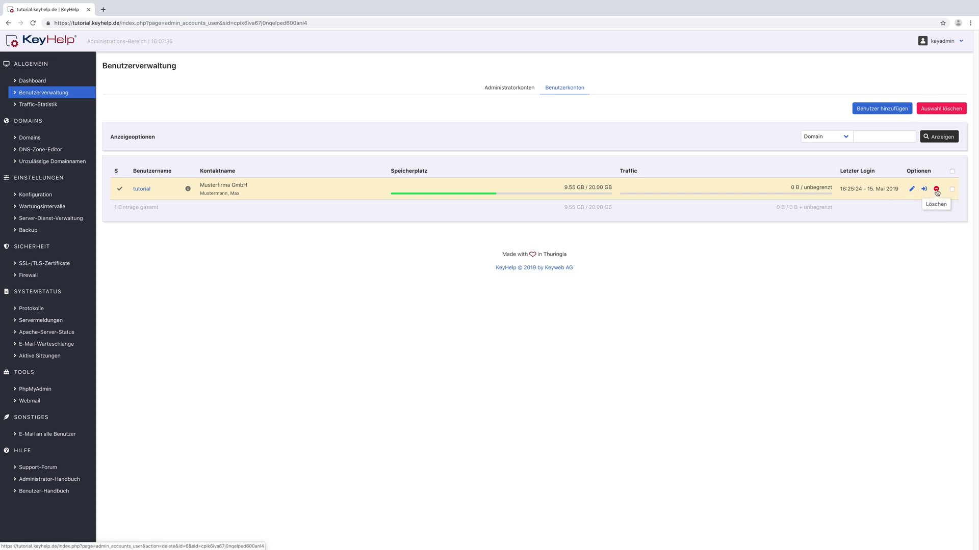
pyautogui.click(885, 108)
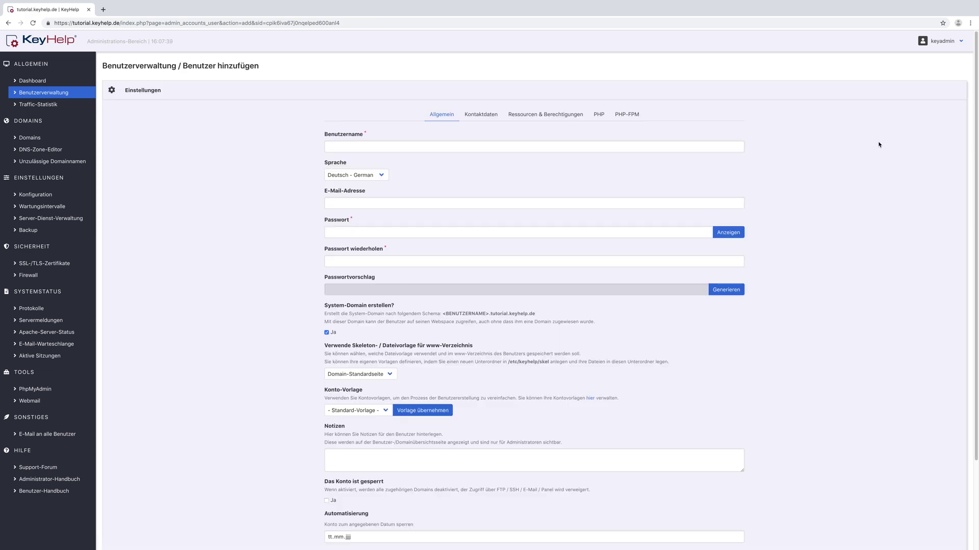
pyautogui.scroll(-1, 879, 145)
pyautogui.scroll(-1, 879, 144)
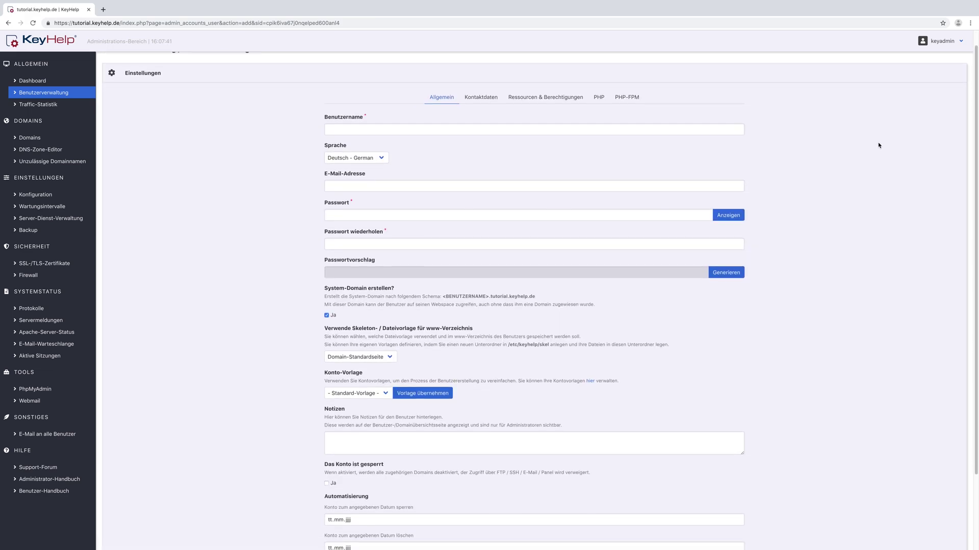
pyautogui.scroll(-1, 878, 145)
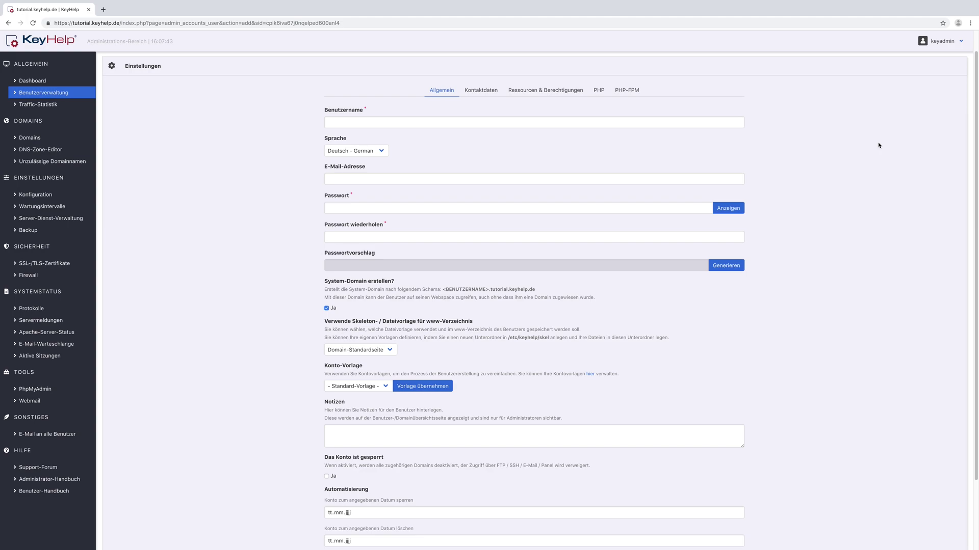
pyautogui.click(392, 124)
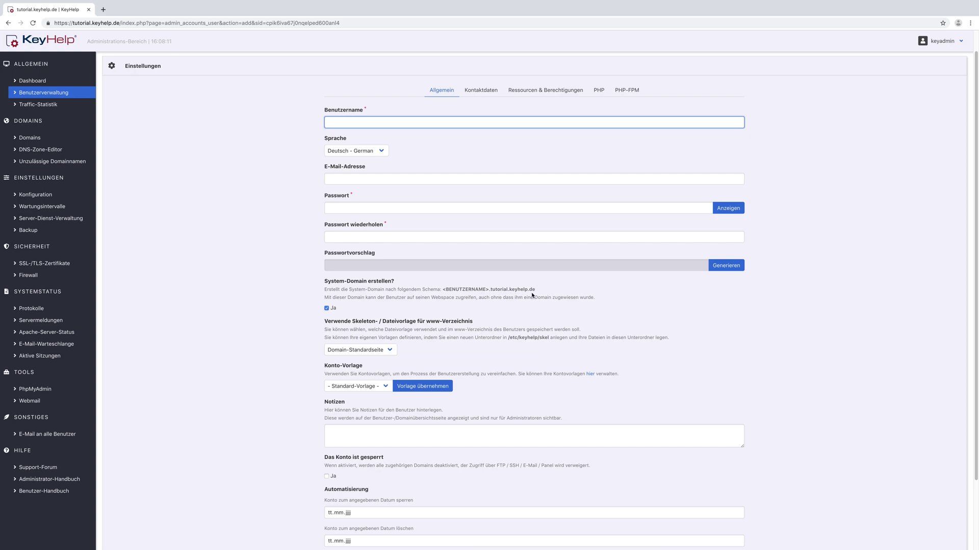
pyautogui.scroll(-3, 531, 295)
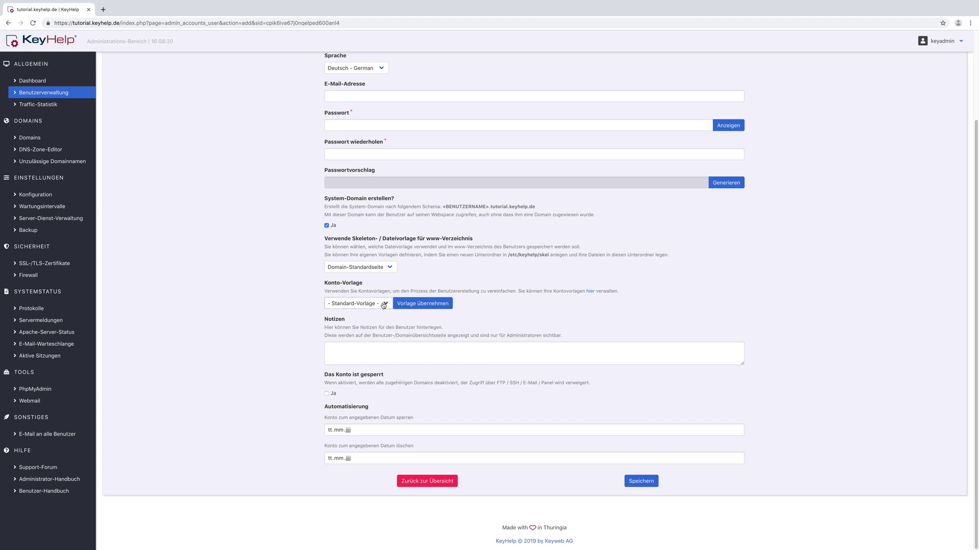
pyautogui.click(384, 304)
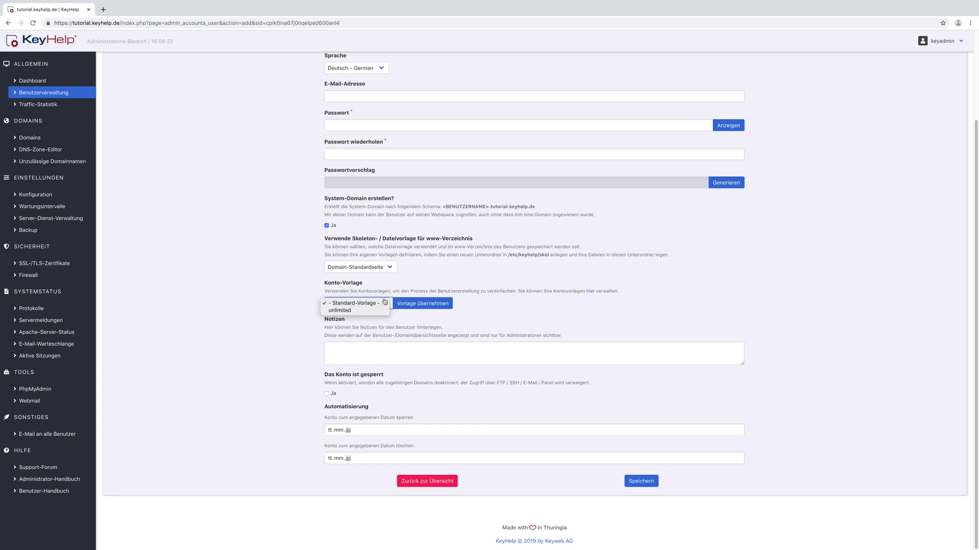
# Step: Choose the 'unlimited' account template and show the Kontaktdaten section
pyautogui.click(378, 311)
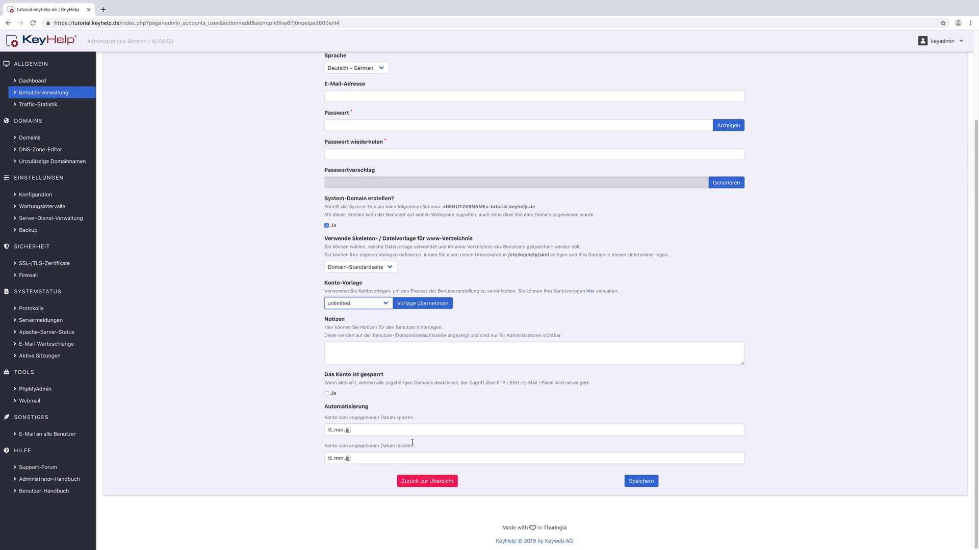
pyautogui.scroll(2, 480, 122)
pyautogui.click(481, 114)
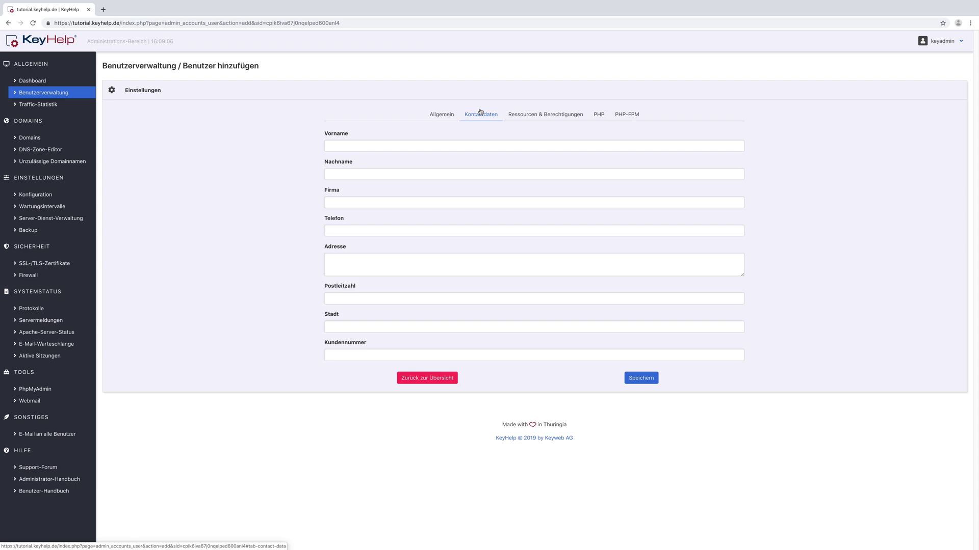
# Step: Move from the empty contact details to the Ressourcen & Berechtigungen section
pyautogui.click(519, 117)
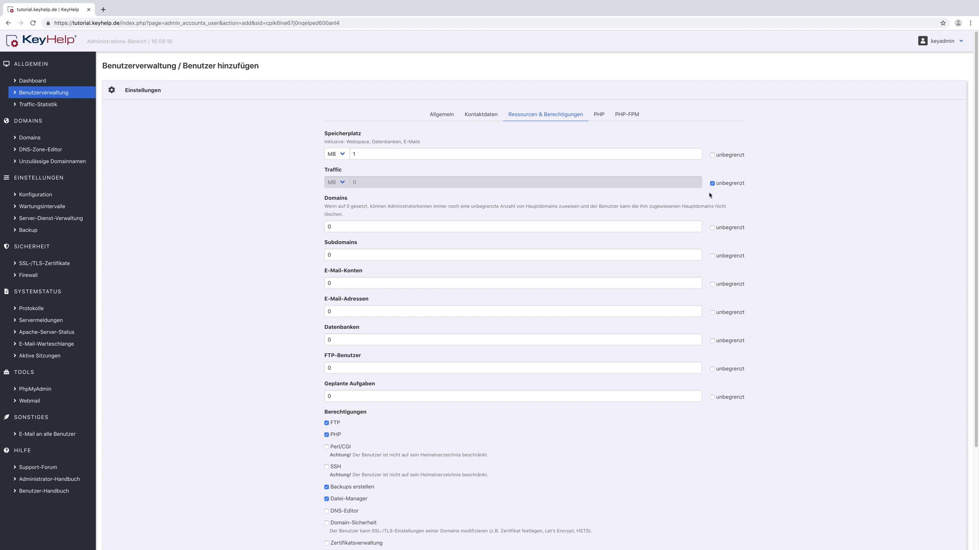
# Step: Review the resource limits (unlimited traffic) and FTP, PHP, backup permissions, then view the PHP settings
pyautogui.scroll(-1, 712, 196)
pyautogui.scroll(-1, 710, 197)
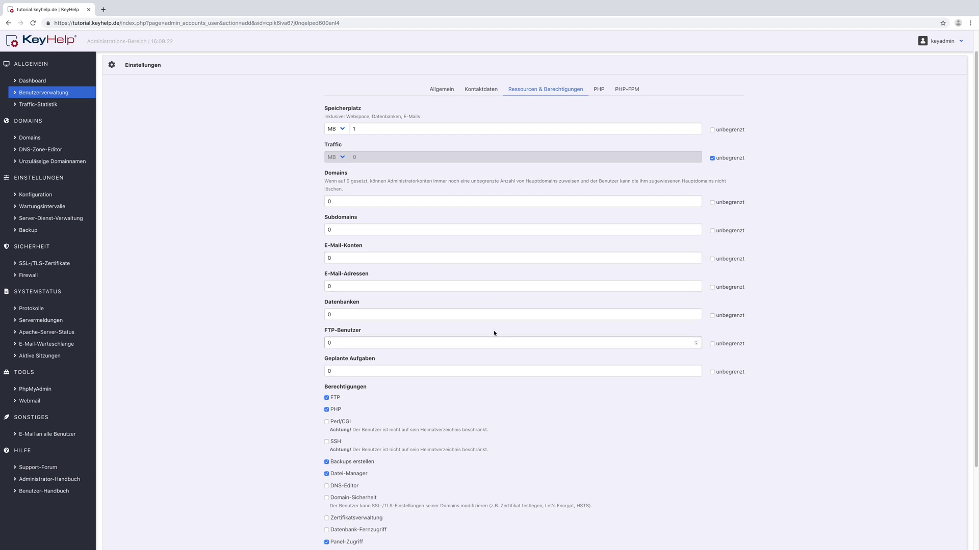
pyautogui.scroll(-5, 492, 333)
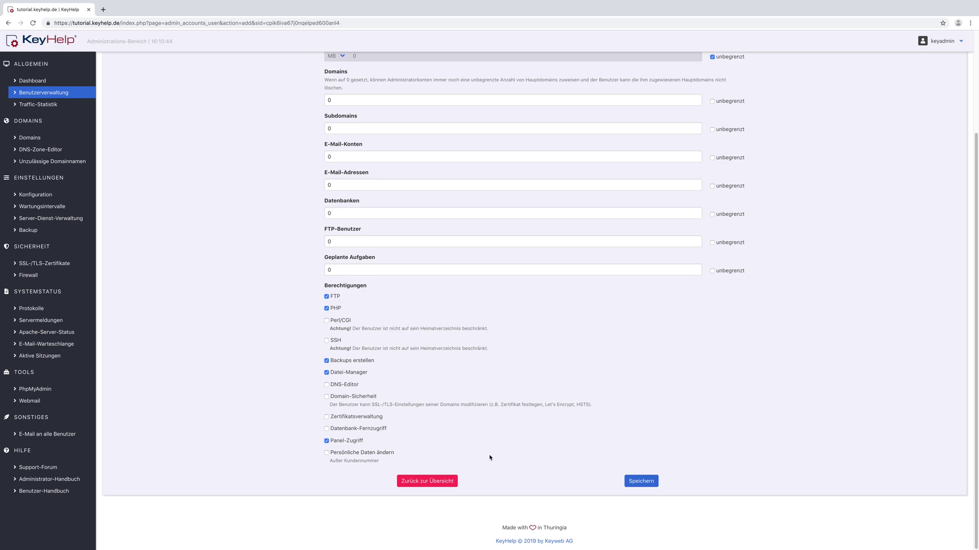
pyautogui.scroll(5, 489, 458)
pyautogui.click(600, 114)
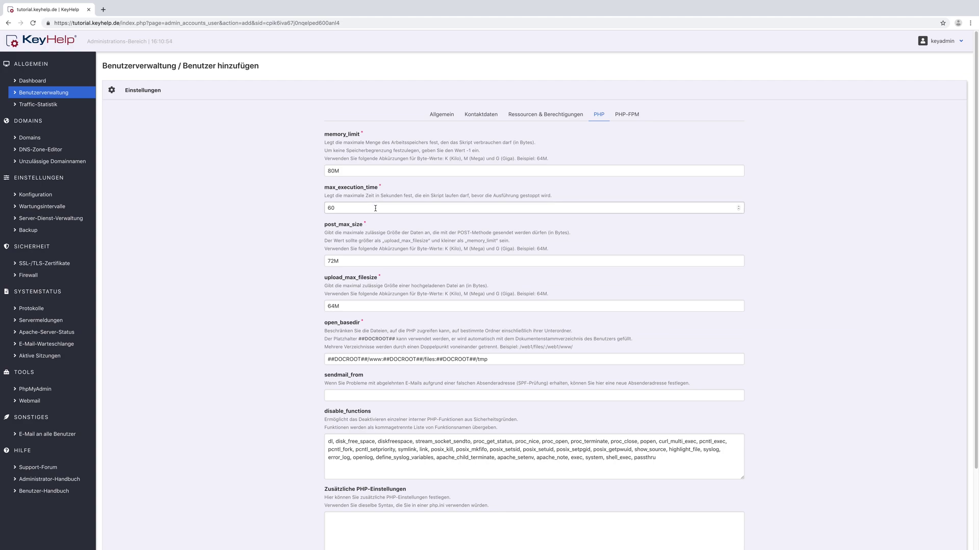
# Step: Review PHP settings (memory_limit 80M, max_execution_time 60), then view the PHP-FPM settings
pyautogui.scroll(-3, 375, 208)
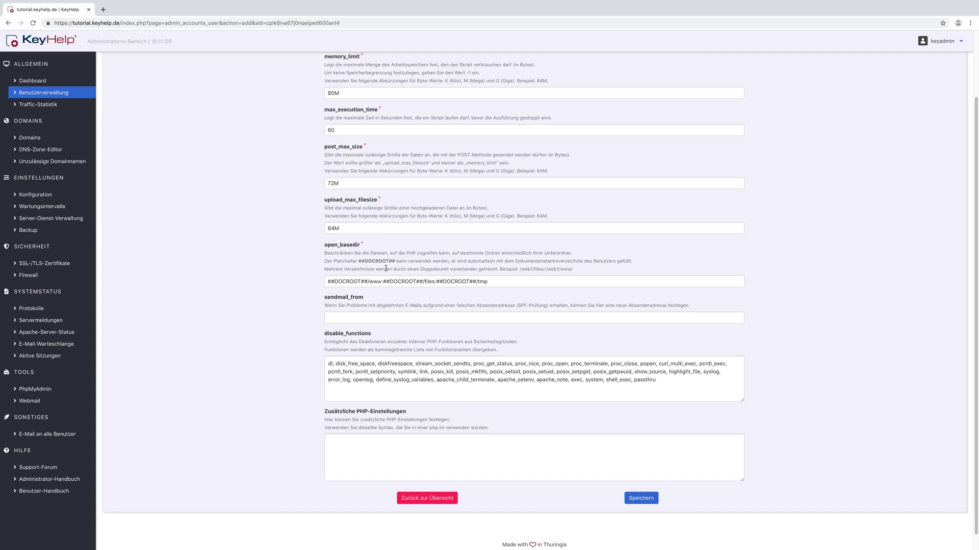
pyautogui.scroll(-1, 386, 268)
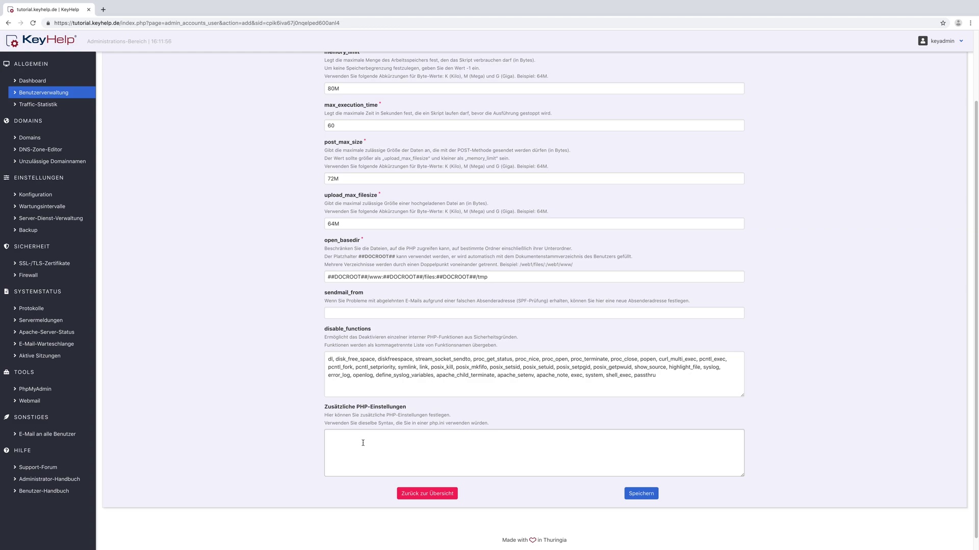
pyautogui.scroll(3, 362, 443)
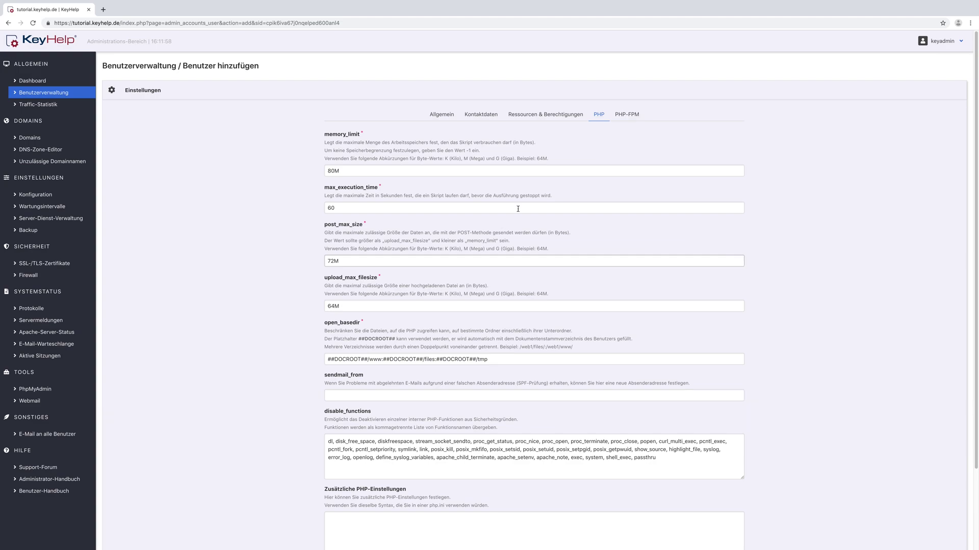
pyautogui.click(630, 115)
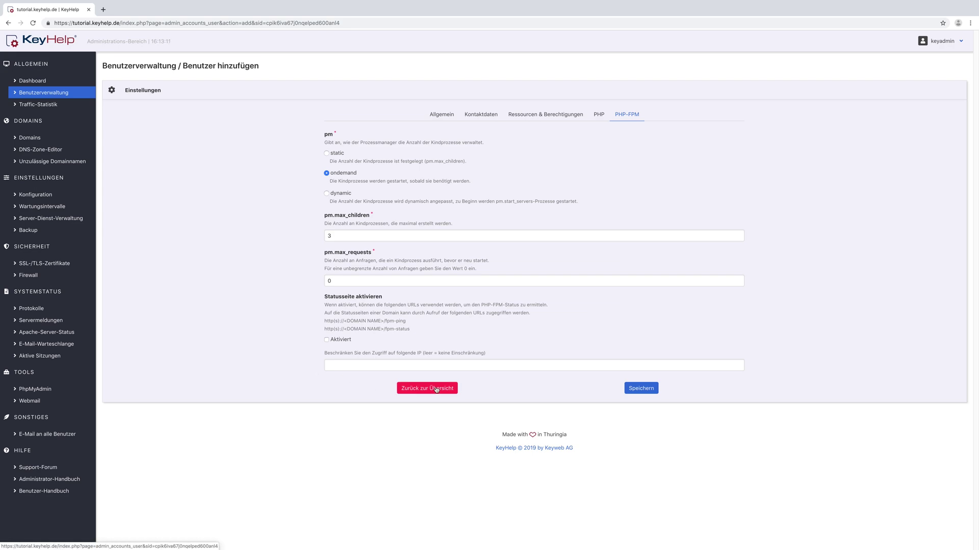
# Step: Leave the unsaved add-user form, open the existing user's edit form, and return to the list
pyautogui.click(436, 389)
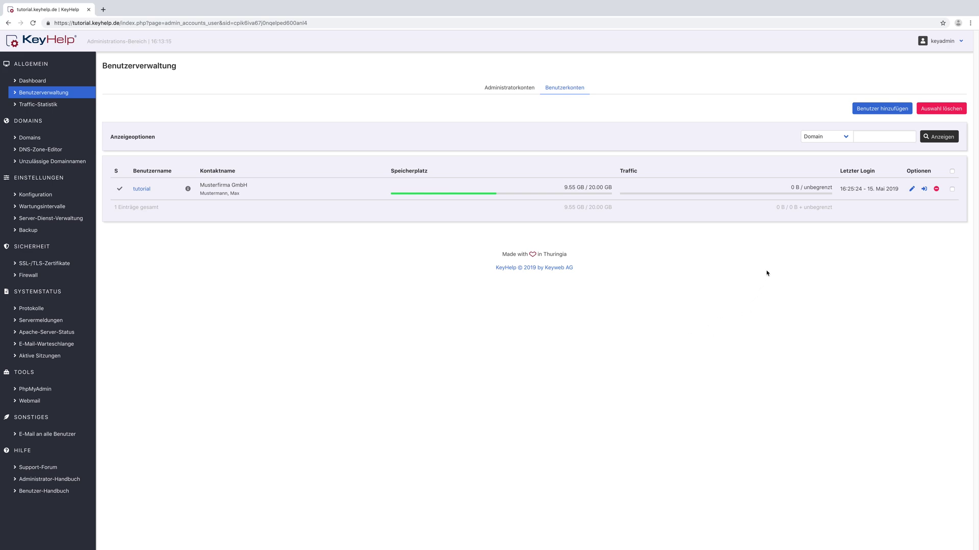
pyautogui.click(911, 191)
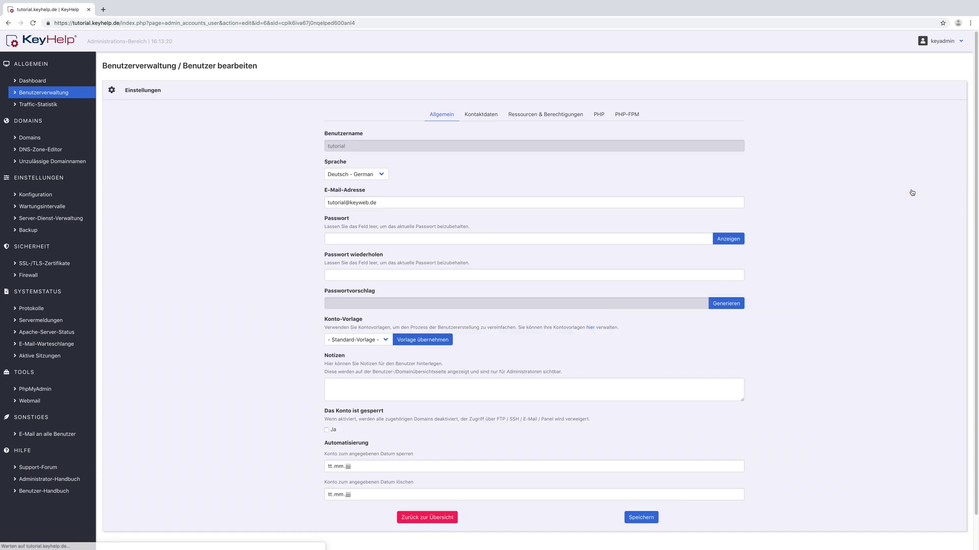
pyautogui.click(444, 517)
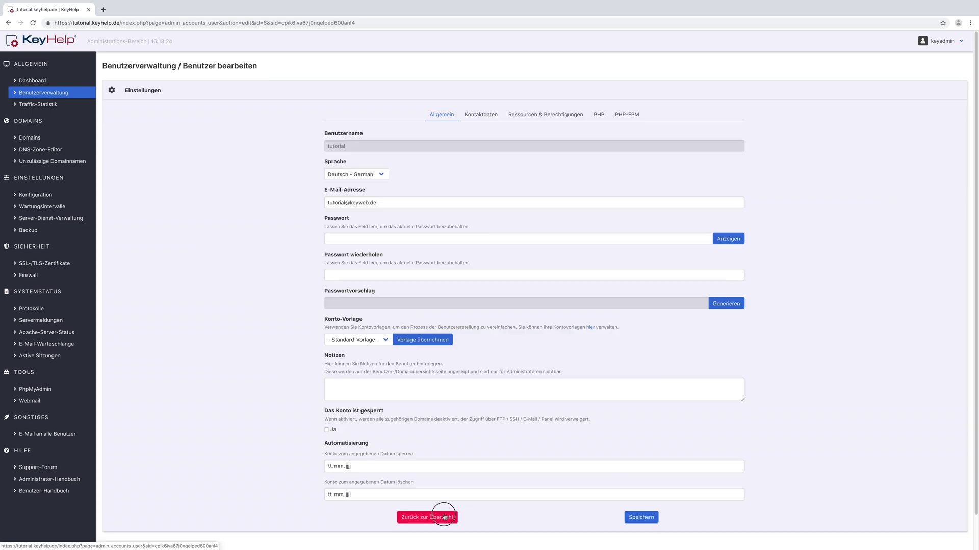